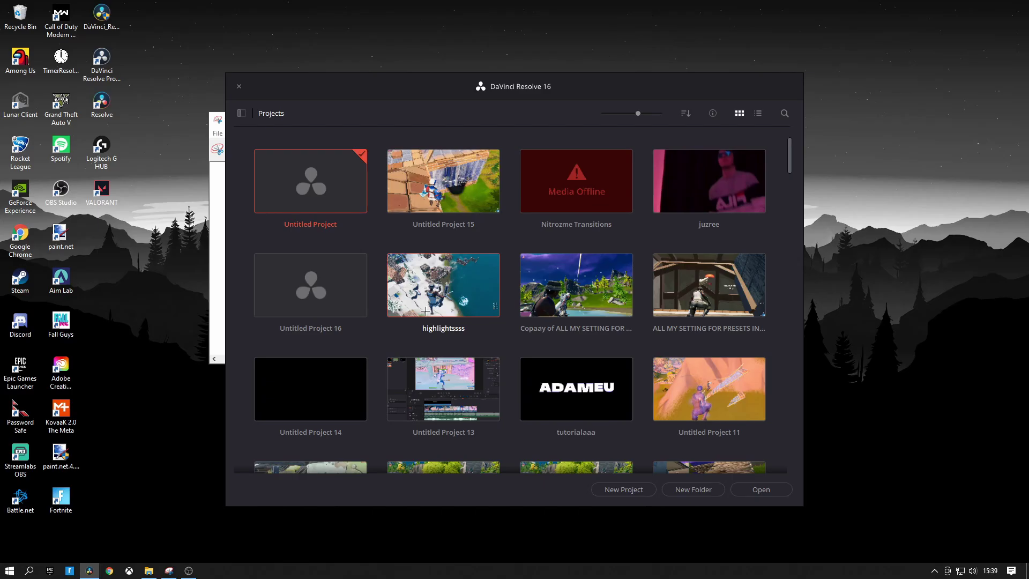
Open the 'thumbnail tutorial' project from the Project Manager
{"action": "double_click", "coordinate": [425, 310]}
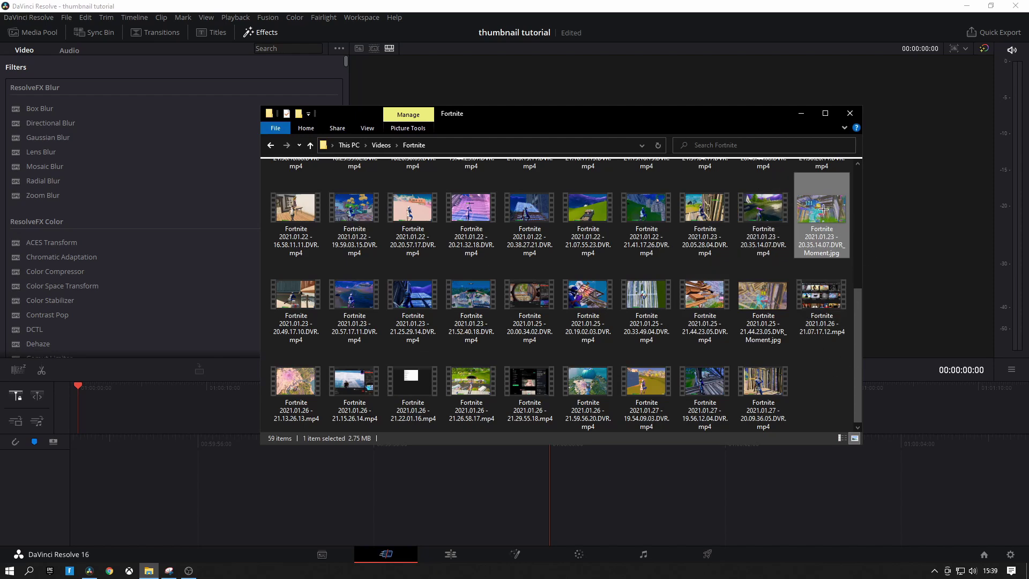
Play the Fortnite gameplay clip full-screen in Movies & TV and pause on a later scene
{"action": "double_click", "coordinate": [763, 212]}
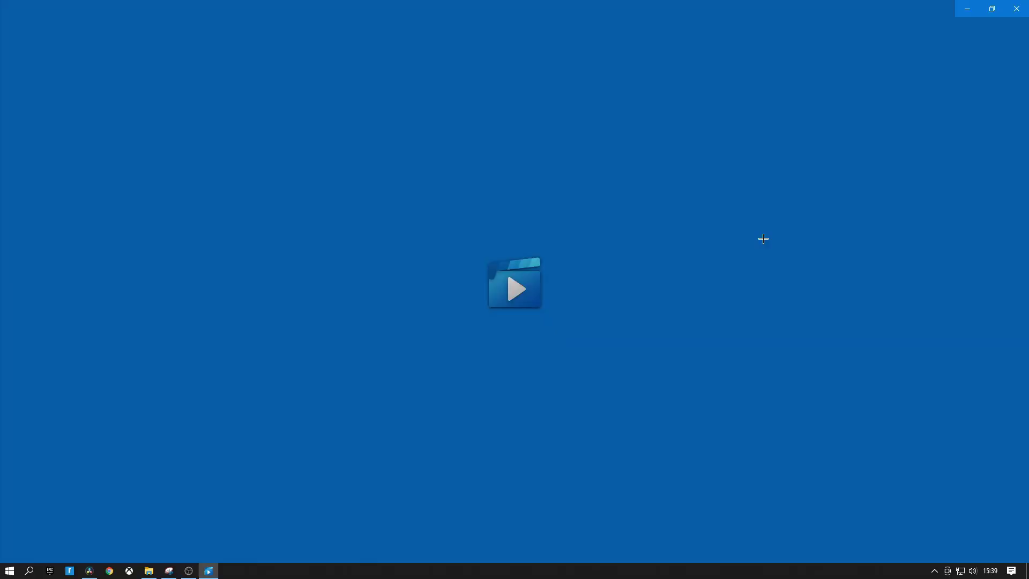
{"action": "left_click", "coordinate": [1015, 8]}
{"action": "double_click", "coordinate": [787, 210]}
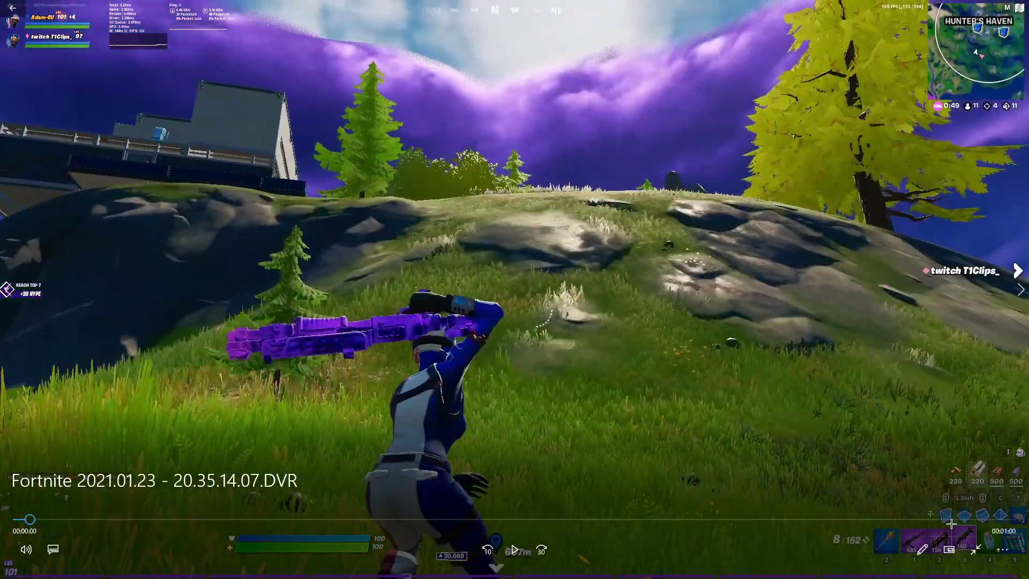
{"action": "left_click", "coordinate": [882, 518]}
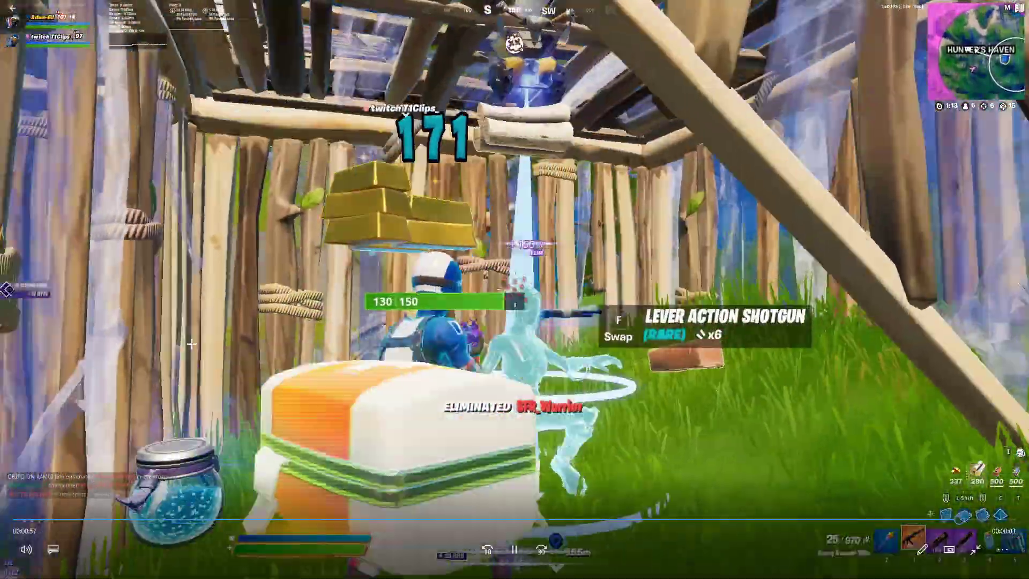
{"action": "key", "text": "space"}
{"action": "left_click", "coordinate": [922, 549]}
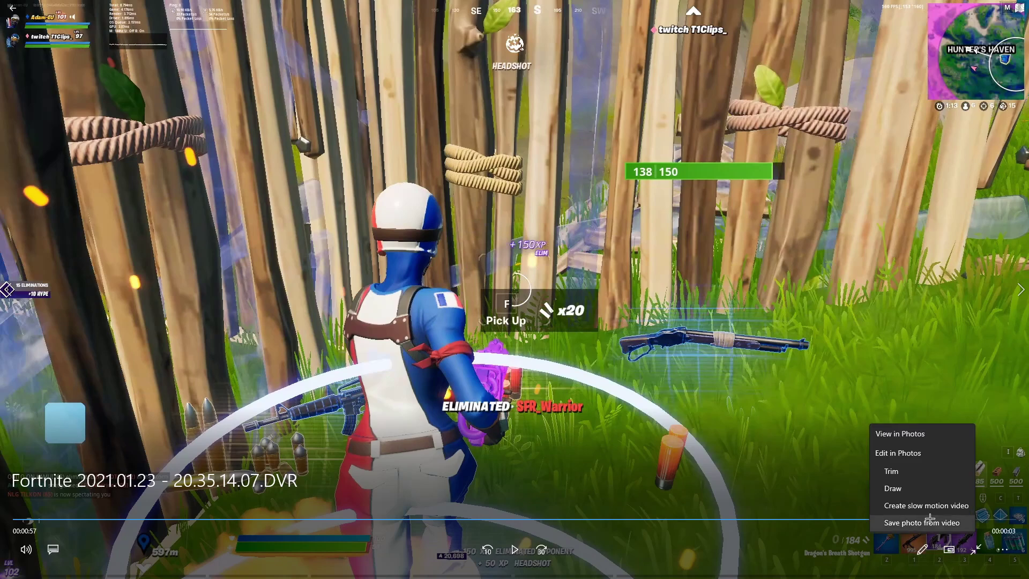
{"action": "left_click", "coordinate": [915, 433]}
{"action": "left_click", "coordinate": [1024, 6]}
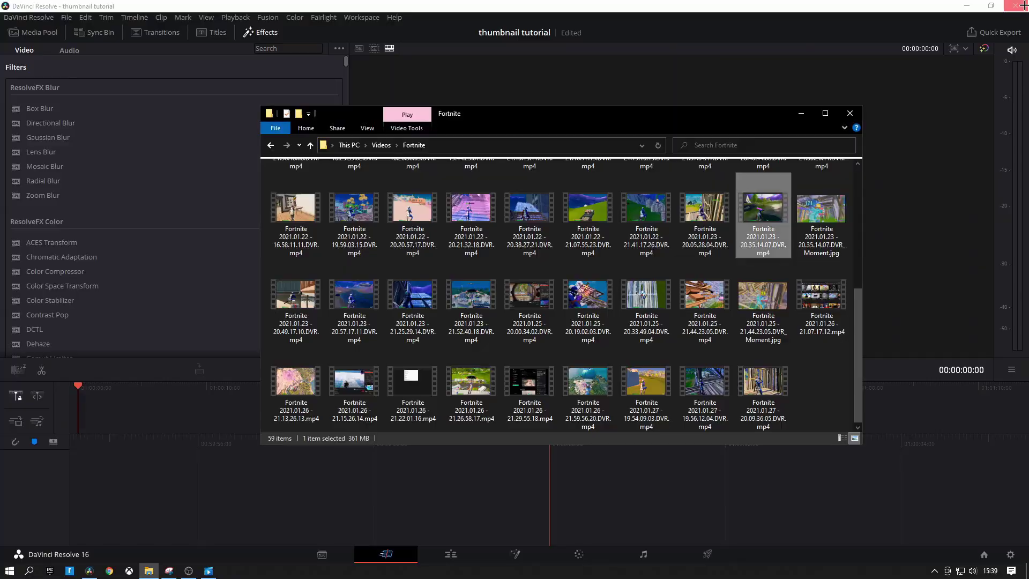
Save a chosen frame of the Fortnite 2021.01.23 - 20.35.14.07 DVR clip as a photo, back in Resolve
{"action": "double_click", "coordinate": [753, 186]}
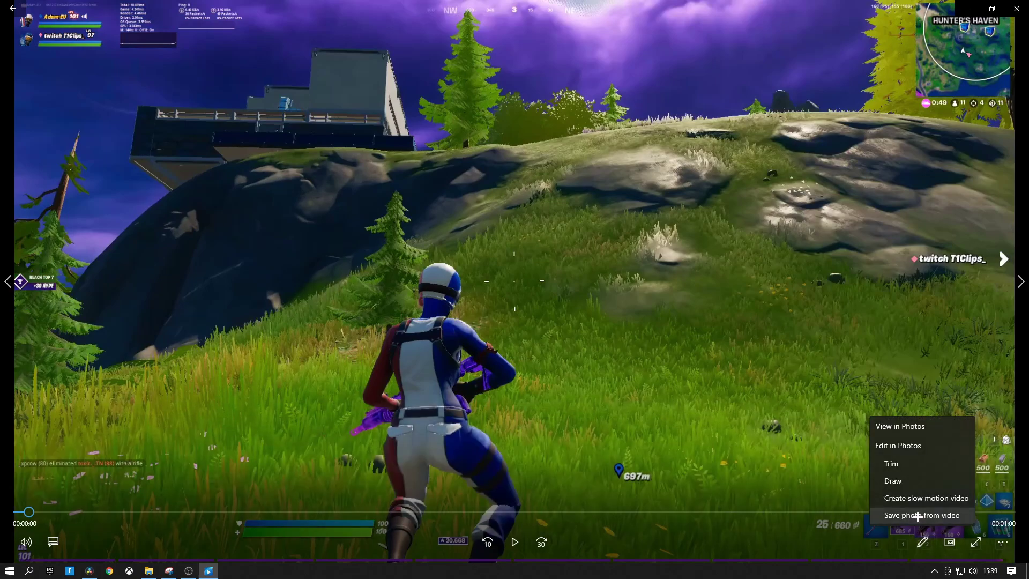
{"action": "left_click", "coordinate": [918, 516]}
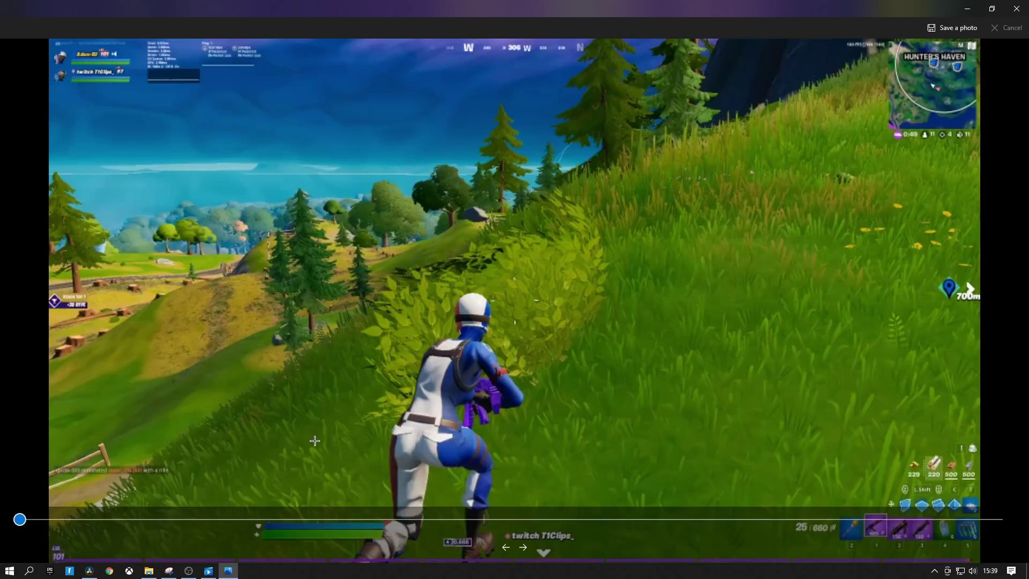
{"action": "left_click_drag", "start_coordinate": [20, 519], "coordinate": [949, 500]}
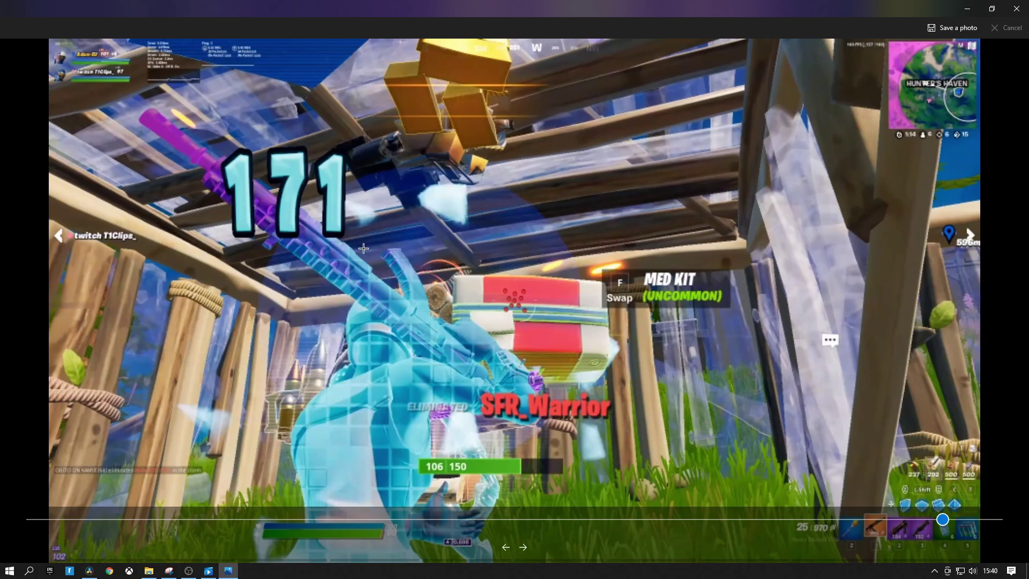
{"action": "left_click", "coordinate": [941, 26]}
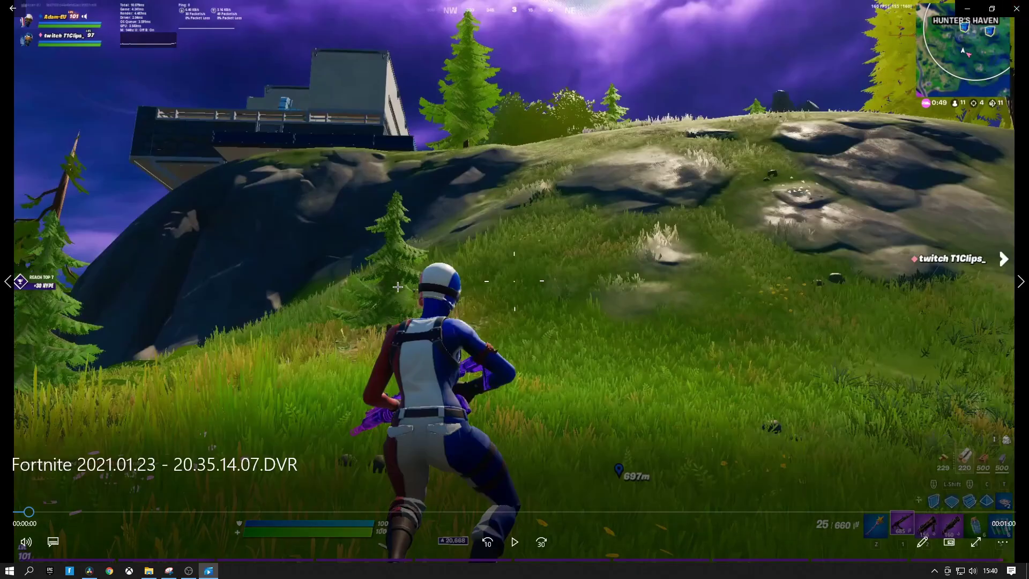
{"action": "left_click", "coordinate": [89, 570]}
On the Edit page, set the project's timeline frame rate to 60 fps
{"action": "left_click", "coordinate": [450, 554]}
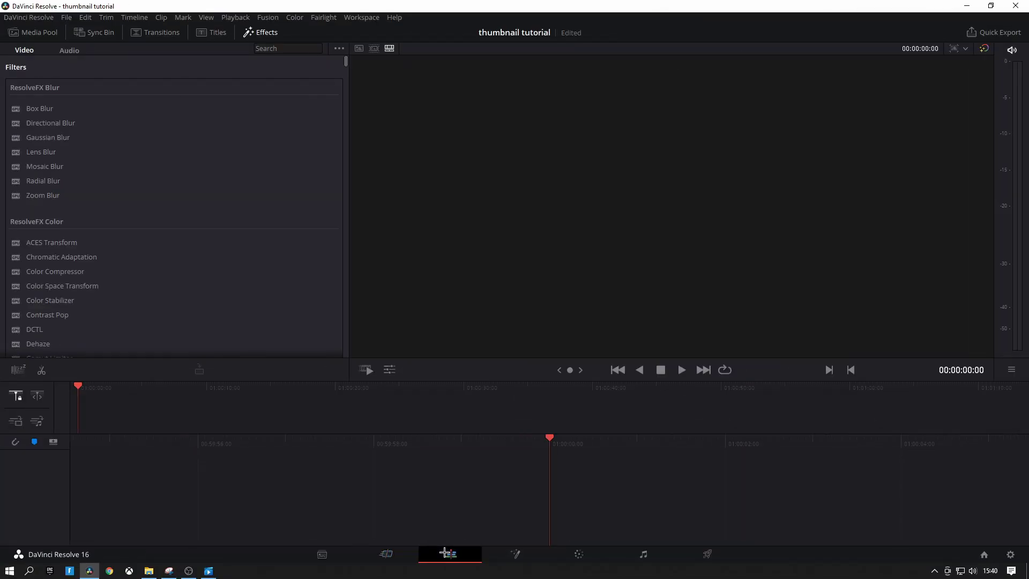
{"action": "left_click", "coordinate": [1007, 556]}
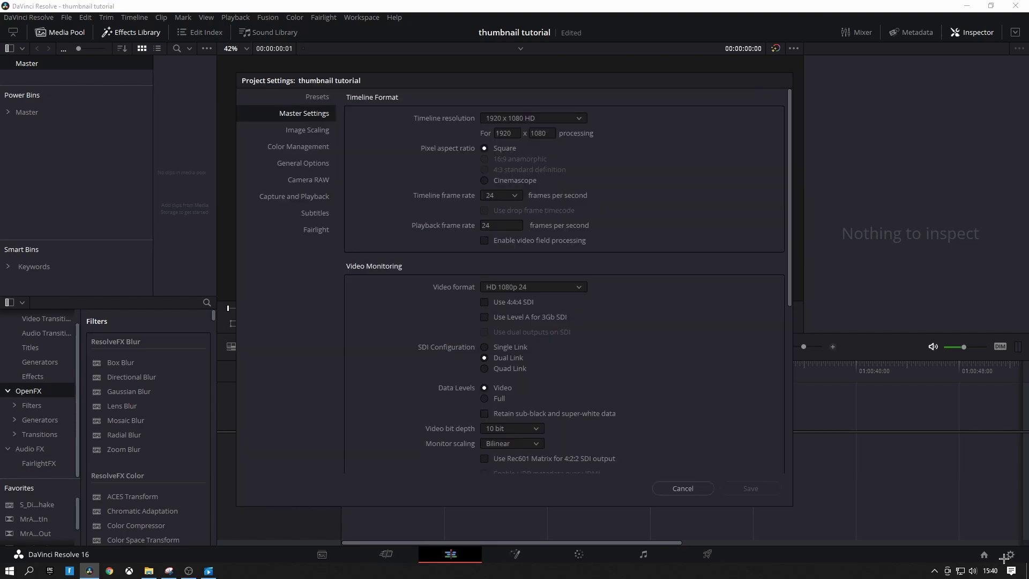
{"action": "left_click", "coordinate": [497, 196]}
{"action": "scroll", "coordinate": [503, 268], "scroll_direction": "down", "scroll_amount": 2}
{"action": "left_click", "coordinate": [501, 304]}
{"action": "left_click", "coordinate": [662, 239]}
Set the video format to HD 1080p 60
{"action": "left_click", "coordinate": [559, 292]}
{"action": "scroll", "coordinate": [538, 372], "scroll_direction": "down", "scroll_amount": 3}
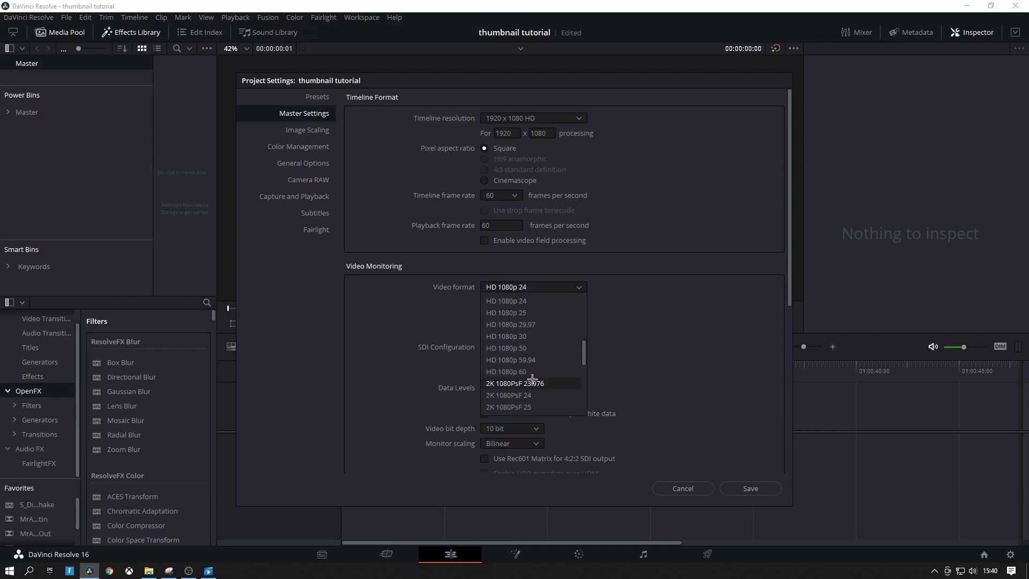
{"action": "left_click", "coordinate": [531, 375]}
{"action": "scroll", "coordinate": [531, 375], "scroll_direction": "down", "scroll_amount": 3}
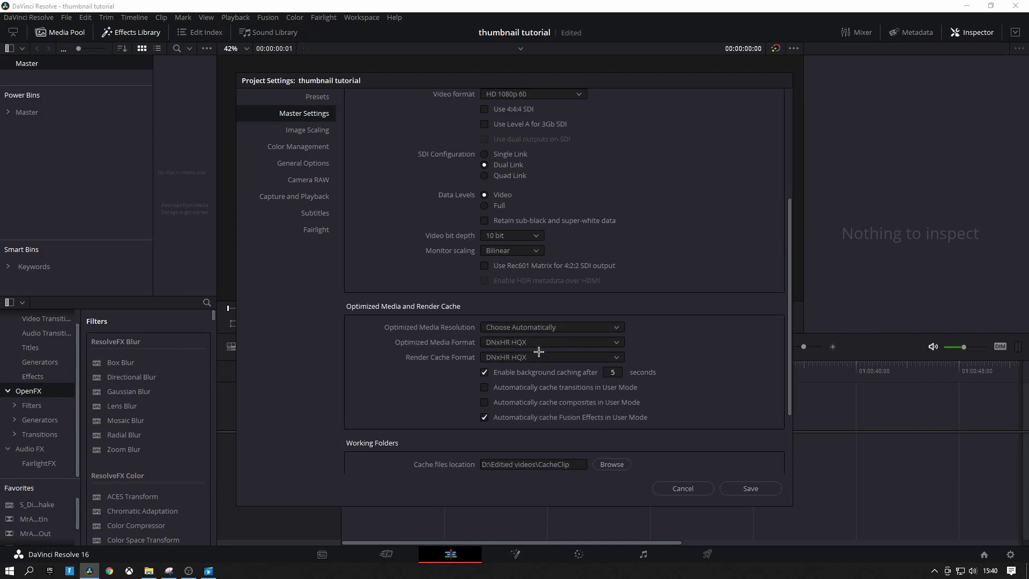
Set optimized media to Original resolution and optimized media and render cache to Uncompressed 16-bit float HDR
{"action": "left_click", "coordinate": [562, 328]}
{"action": "left_click", "coordinate": [533, 341]}
{"action": "left_click", "coordinate": [530, 342]}
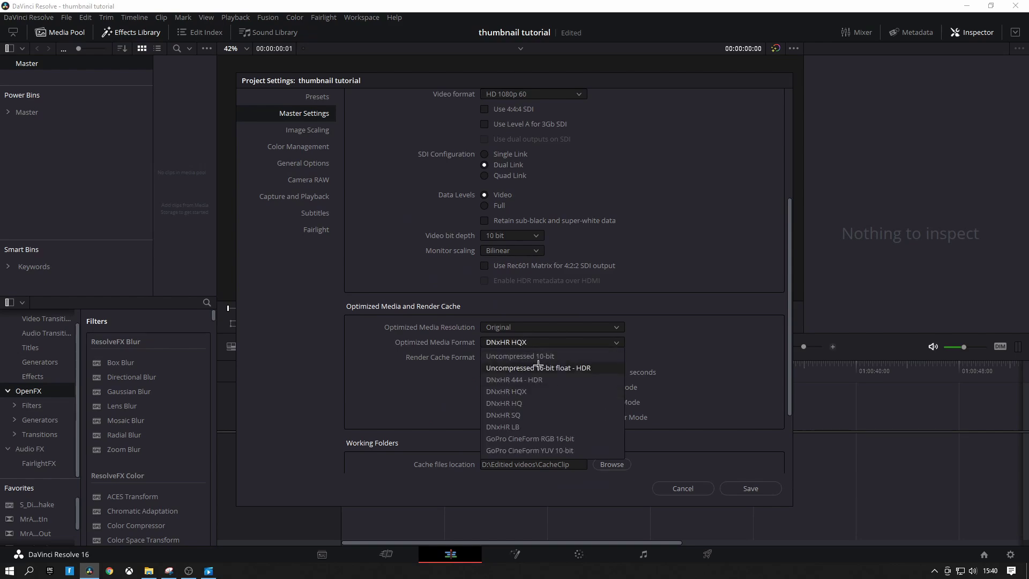
{"action": "left_click", "coordinate": [538, 369]}
{"action": "left_click", "coordinate": [536, 357]}
{"action": "left_click", "coordinate": [527, 382]}
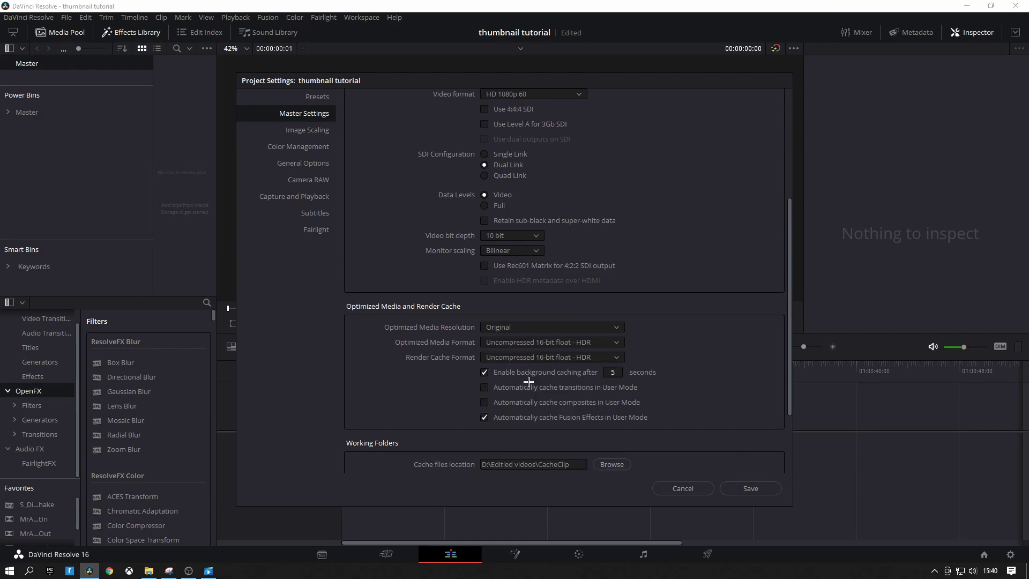
Keep retime at Nearest, set motion estimation to Enhanced Better and motion range Larger, then save
{"action": "scroll", "coordinate": [528, 384], "scroll_direction": "down", "scroll_amount": 2}
{"action": "left_click", "coordinate": [518, 430]}
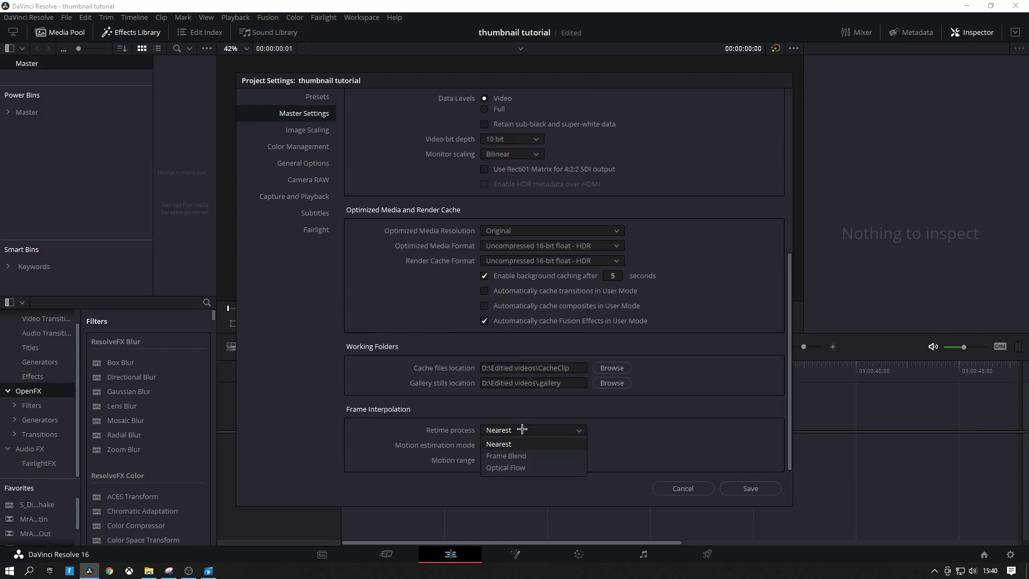
{"action": "left_click", "coordinate": [520, 443]}
{"action": "left_click", "coordinate": [519, 444]}
{"action": "left_click", "coordinate": [528, 488]}
{"action": "left_click", "coordinate": [528, 460]}
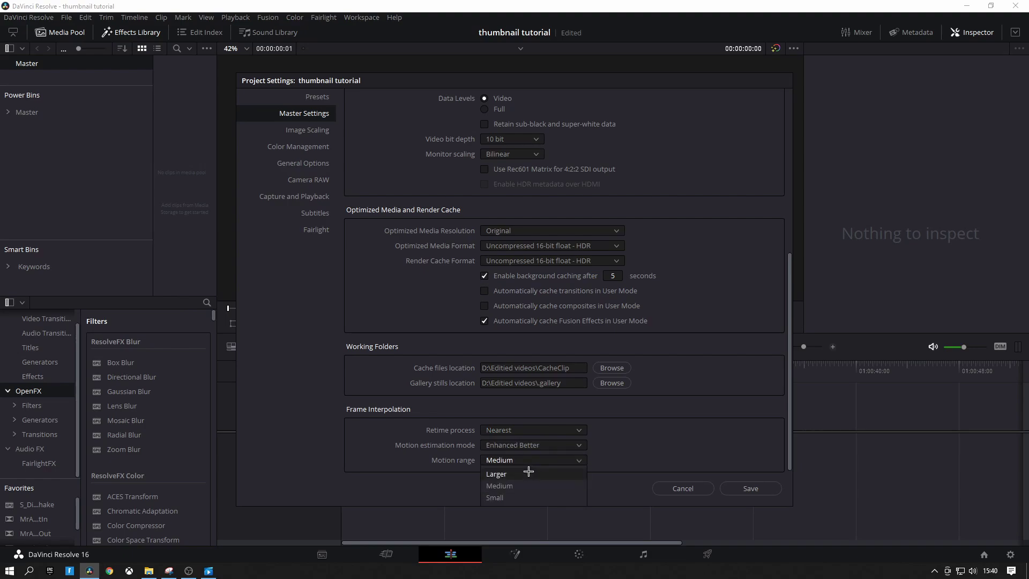
{"action": "left_click", "coordinate": [528, 486]}
{"action": "left_click", "coordinate": [749, 487]}
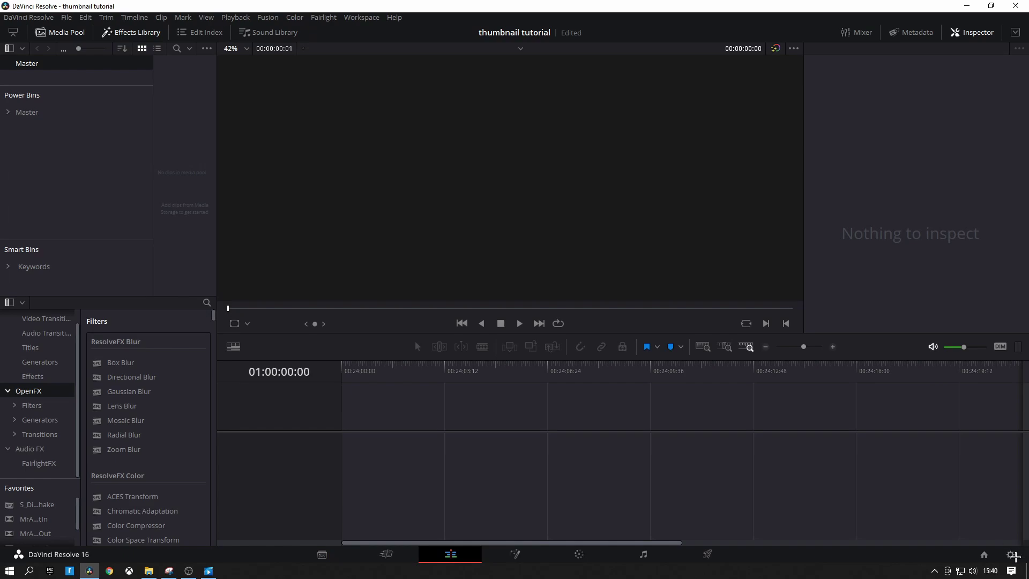
Set mismatched input resolution scaling to 'Stretch frame to all corners' under Image Scaling and save
{"action": "left_click", "coordinate": [1010, 555]}
{"action": "scroll", "coordinate": [491, 232], "scroll_direction": "up", "scroll_amount": 5}
{"action": "scroll", "coordinate": [496, 257], "scroll_direction": "down", "scroll_amount": 3}
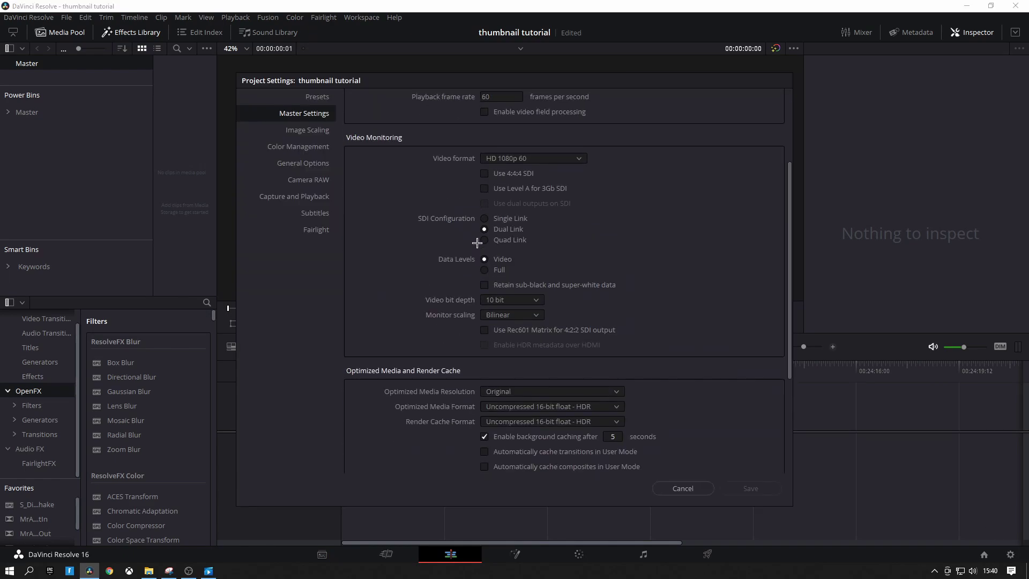
{"action": "scroll", "coordinate": [499, 276], "scroll_direction": "down", "scroll_amount": 1}
{"action": "scroll", "coordinate": [502, 277], "scroll_direction": "up", "scroll_amount": 5}
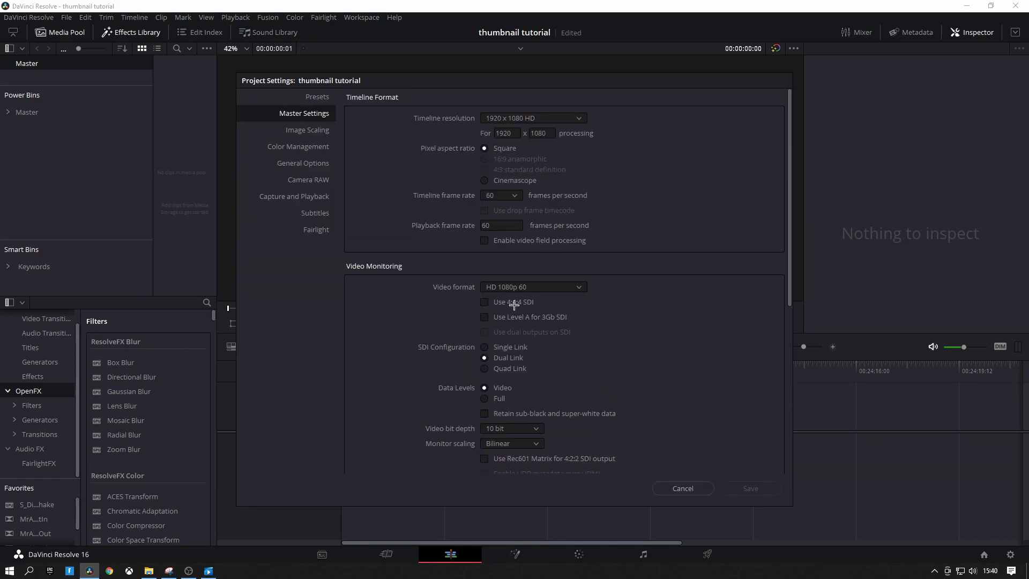
{"action": "left_click", "coordinate": [308, 130]}
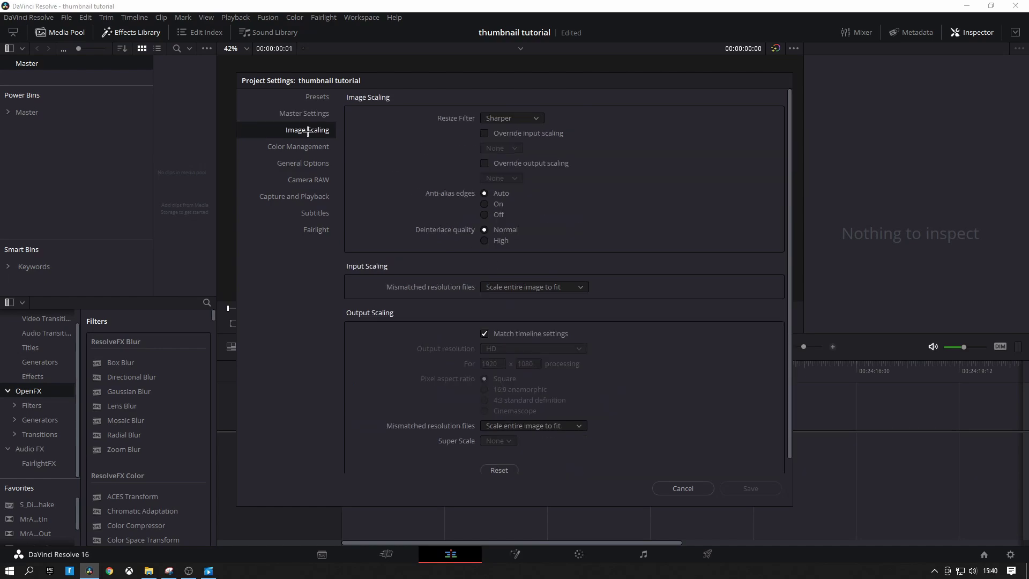
{"action": "left_click", "coordinate": [519, 287]}
{"action": "left_click", "coordinate": [533, 337]}
{"action": "left_click", "coordinate": [727, 487]}
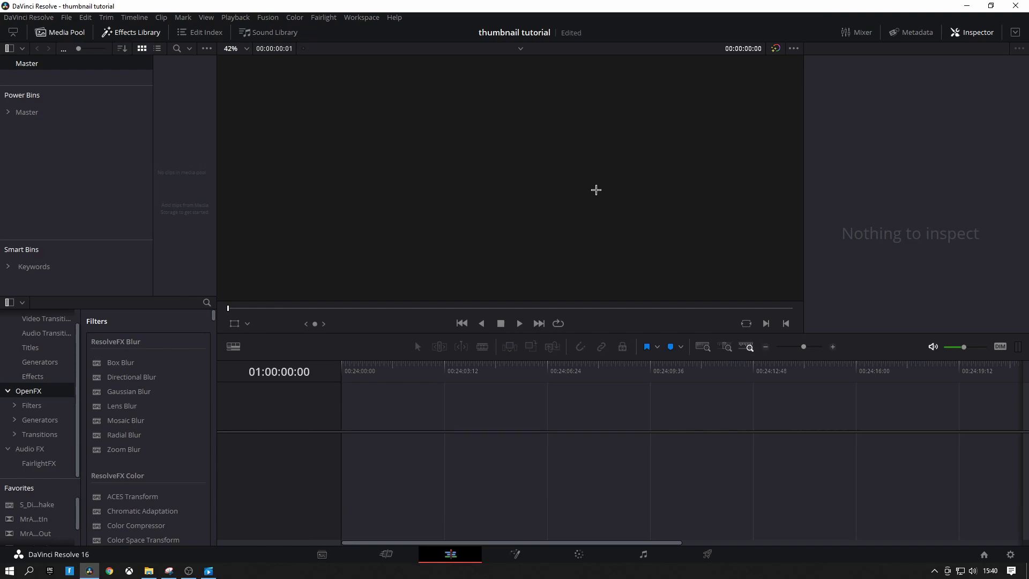
Drag the Moment(2).jpg screenshot from the Fortnite folder onto the Resolve timeline and play it back
{"action": "left_click", "coordinate": [143, 572]}
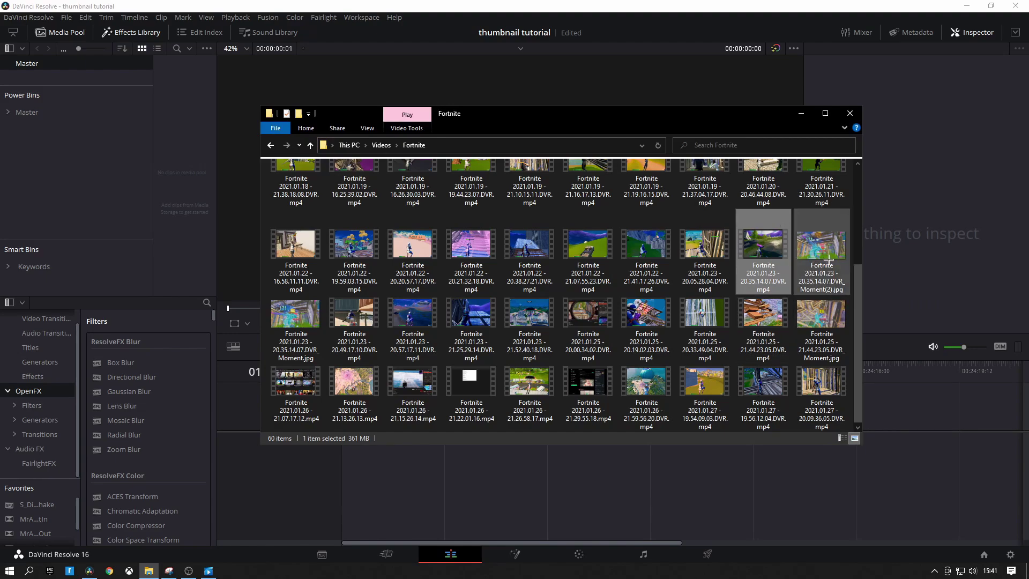
{"action": "left_click_drag", "start_coordinate": [817, 257], "coordinate": [360, 440]}
{"action": "key", "text": "space"}
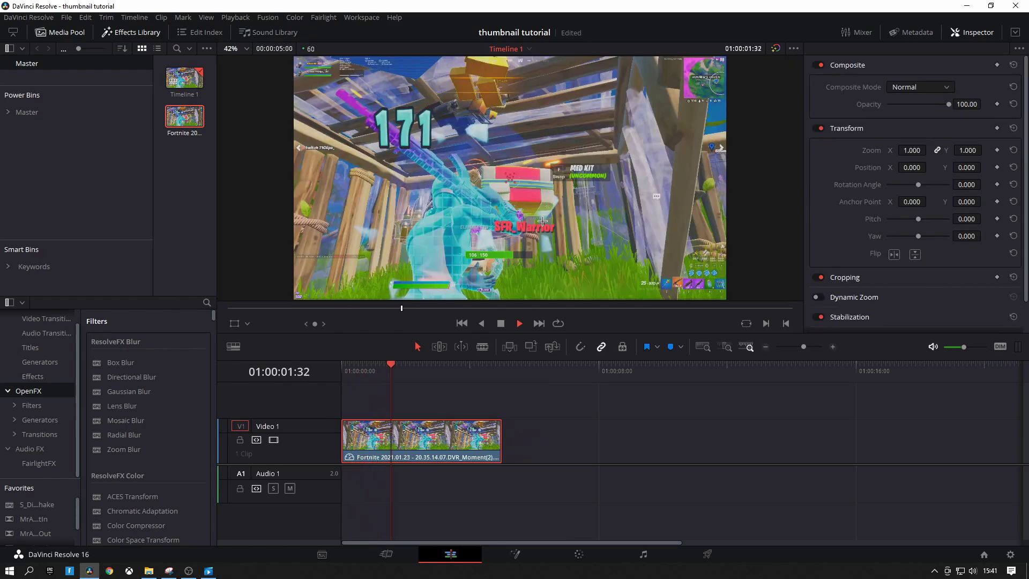
{"action": "key", "text": "space"}
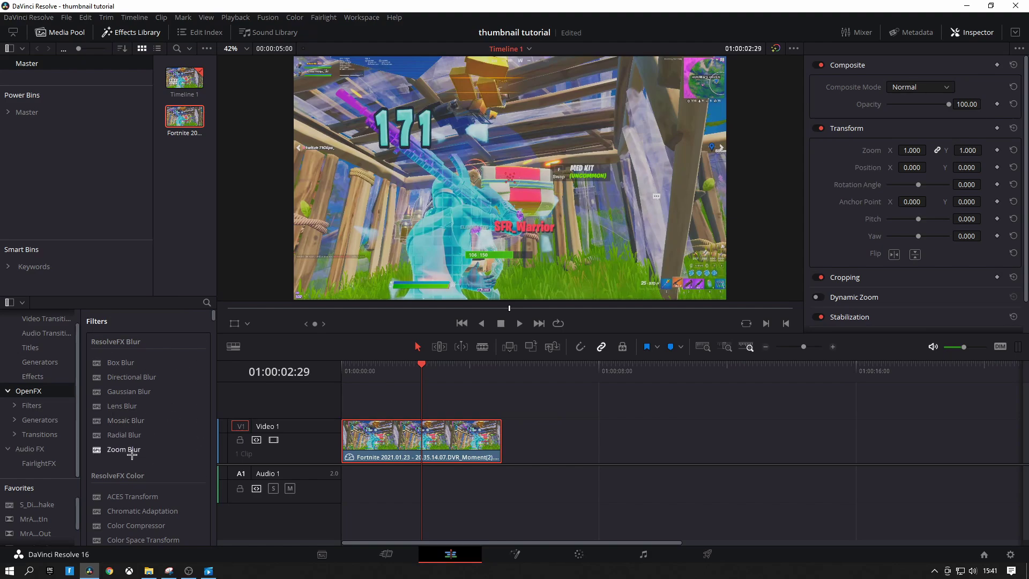
Apply the Zoom Blur OpenFX to the Fortnite clip and bring up its Inspector settings
{"action": "left_click_drag", "start_coordinate": [129, 452], "coordinate": [407, 437]}
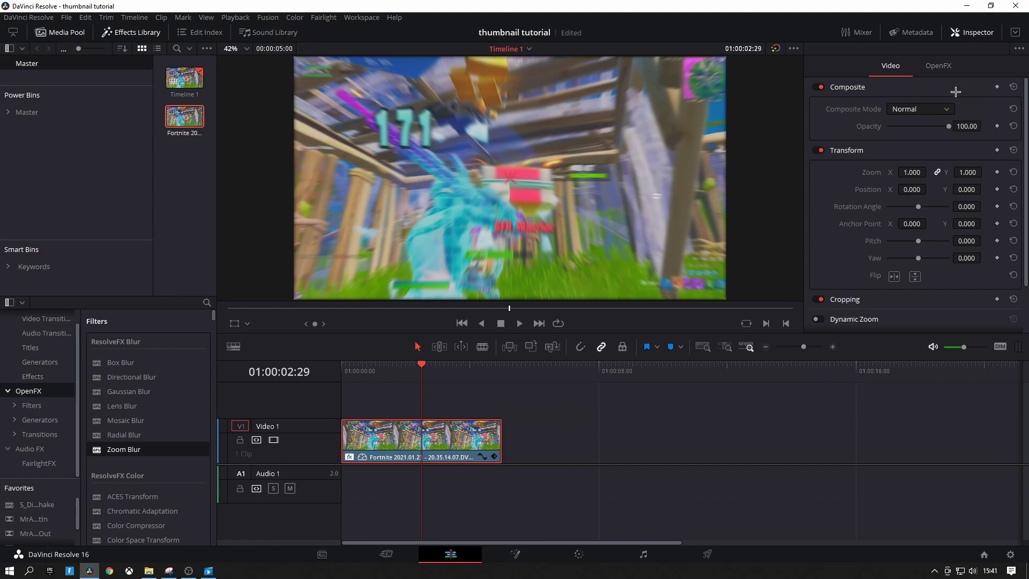
{"action": "left_click", "coordinate": [935, 65]}
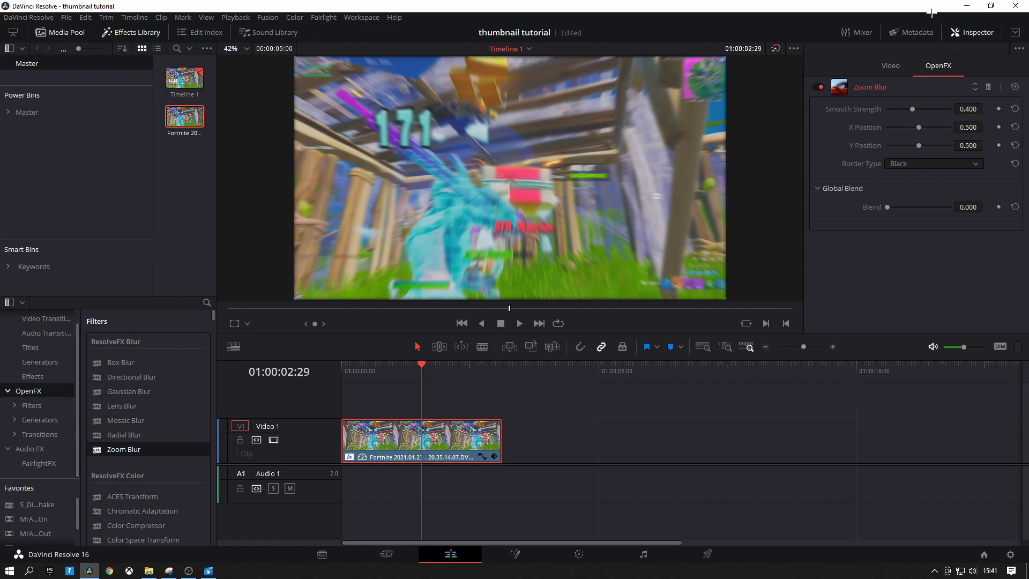
{"action": "left_click", "coordinate": [917, 28]}
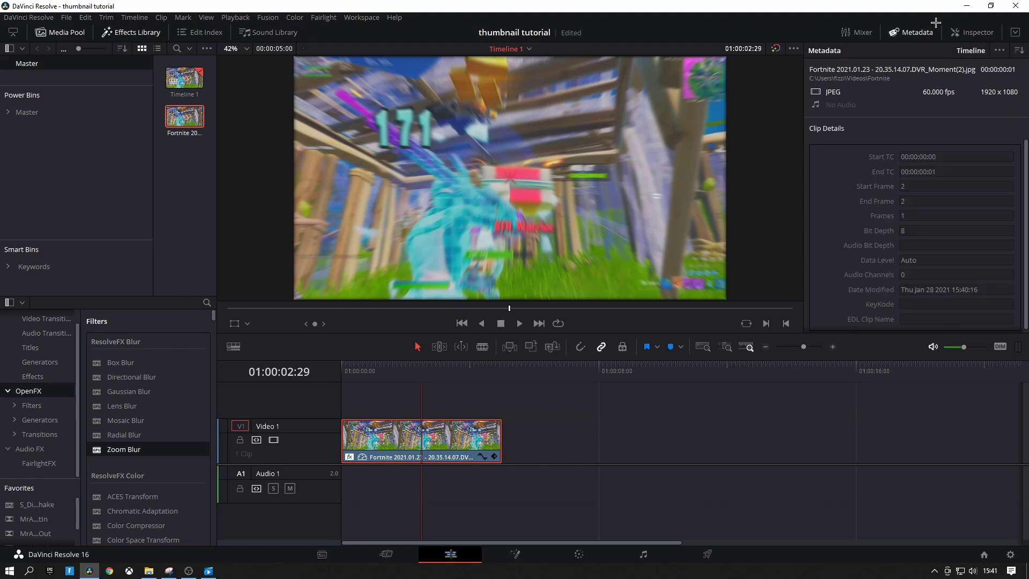
{"action": "left_click", "coordinate": [858, 29]}
{"action": "left_click", "coordinate": [865, 30]}
{"action": "left_click", "coordinate": [959, 31]}
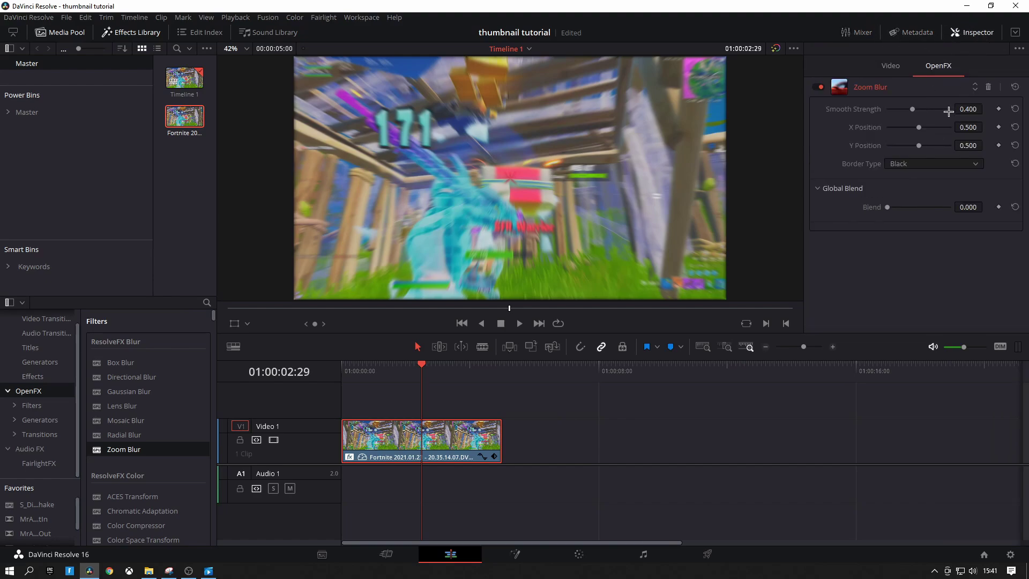
{"action": "left_click", "coordinate": [894, 60]}
{"action": "left_click", "coordinate": [932, 66]}
Set Zoom Blur Smooth Strength to 0.278, Border Type to Reflect and Blend to 0.027
{"action": "left_click_drag", "start_coordinate": [897, 205], "coordinate": [910, 208]}
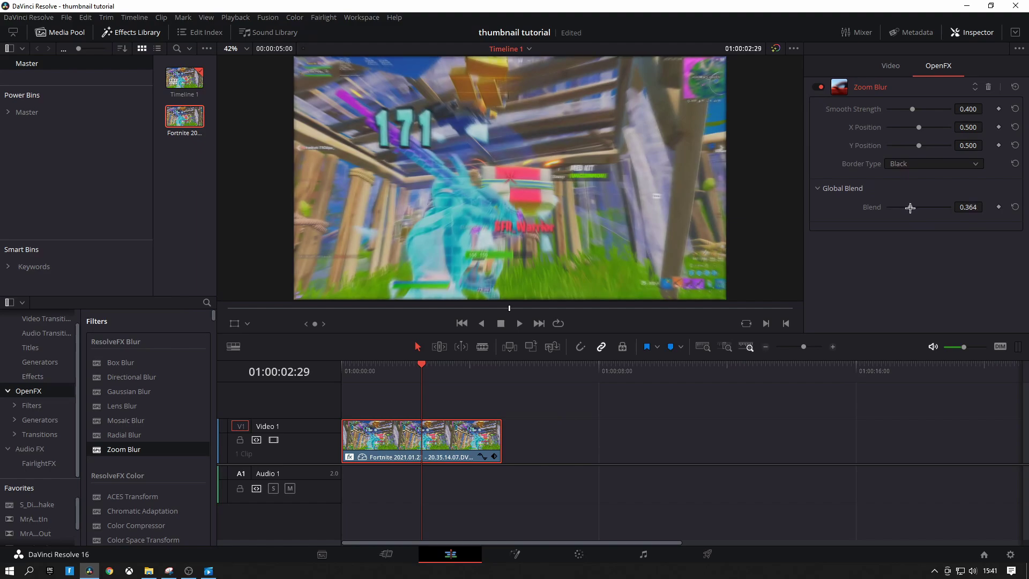
{"action": "mouse_move", "coordinate": [912, 110]}
{"action": "left_mouse_down"}
{"action": "mouse_move", "coordinate": [935, 110]}
{"action": "mouse_move", "coordinate": [916, 109]}
{"action": "left_mouse_up"}
{"action": "mouse_move", "coordinate": [896, 208]}
{"action": "left_mouse_down"}
{"action": "mouse_move", "coordinate": [922, 205]}
{"action": "mouse_move", "coordinate": [898, 206]}
{"action": "mouse_move", "coordinate": [908, 207]}
{"action": "left_mouse_up"}
{"action": "left_click_drag", "start_coordinate": [911, 108], "coordinate": [900, 109]}
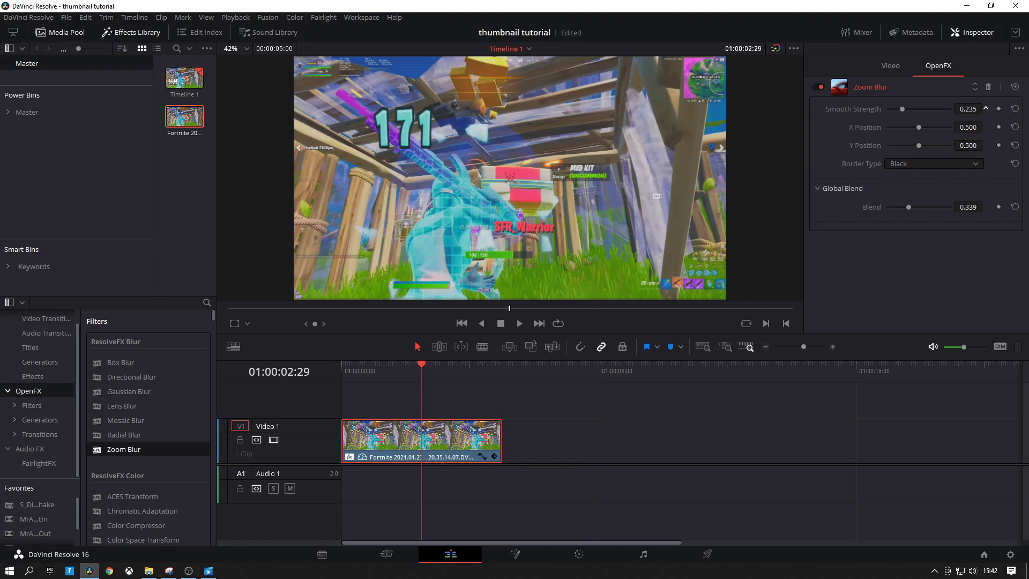
{"action": "left_click_drag", "start_coordinate": [911, 206], "coordinate": [886, 207]}
{"action": "left_click", "coordinate": [915, 164]}
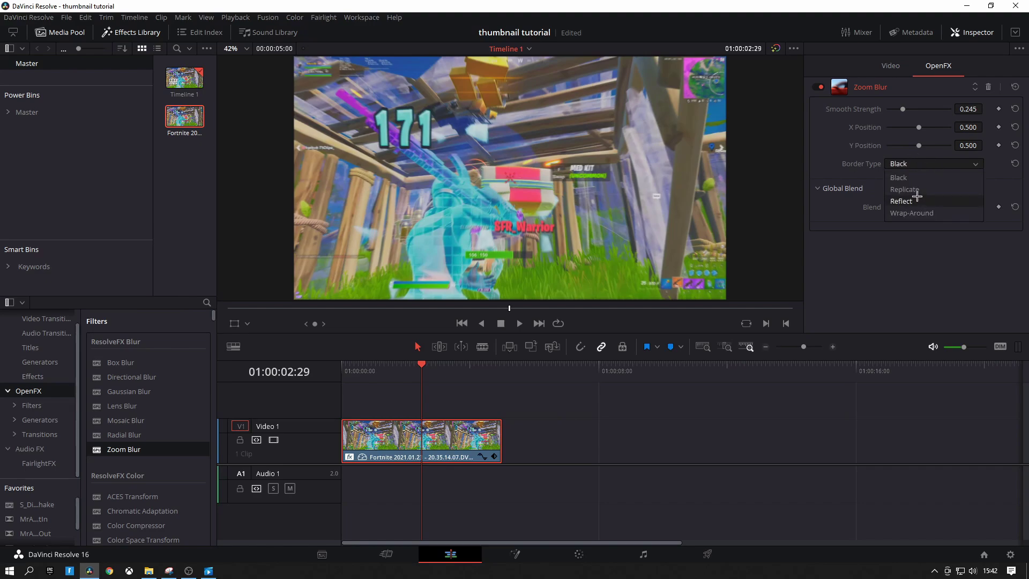
{"action": "left_click", "coordinate": [913, 201]}
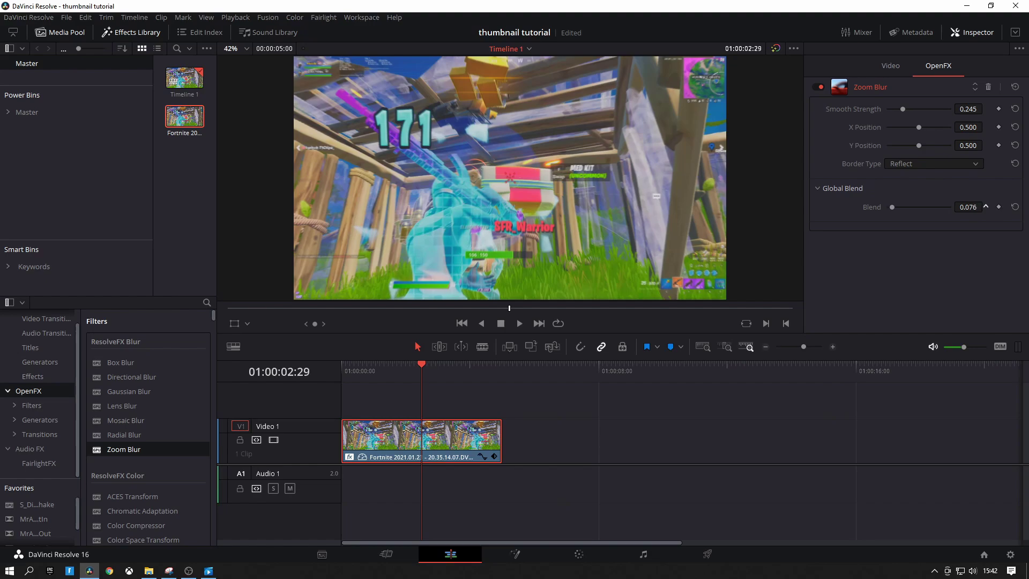
{"action": "left_click_drag", "start_coordinate": [968, 207], "coordinate": [959, 207]}
{"action": "left_click_drag", "start_coordinate": [967, 109], "coordinate": [972, 109]}
Search the Effects Library for 'glow' and apply Glow to the clip
{"action": "left_click", "coordinate": [207, 302]}
{"action": "type", "text": "glow"}
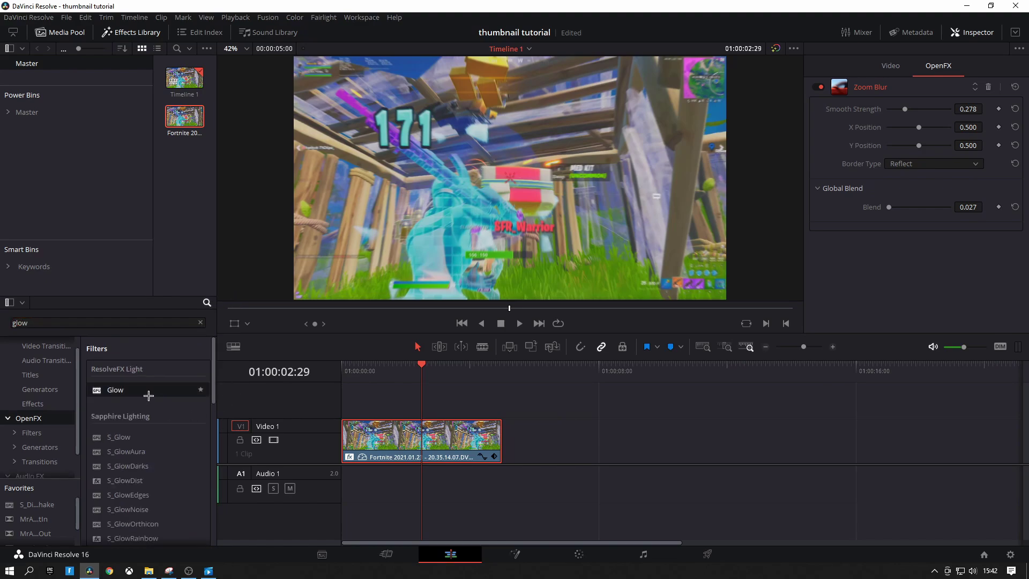
{"action": "left_click_drag", "start_coordinate": [148, 395], "coordinate": [390, 431]}
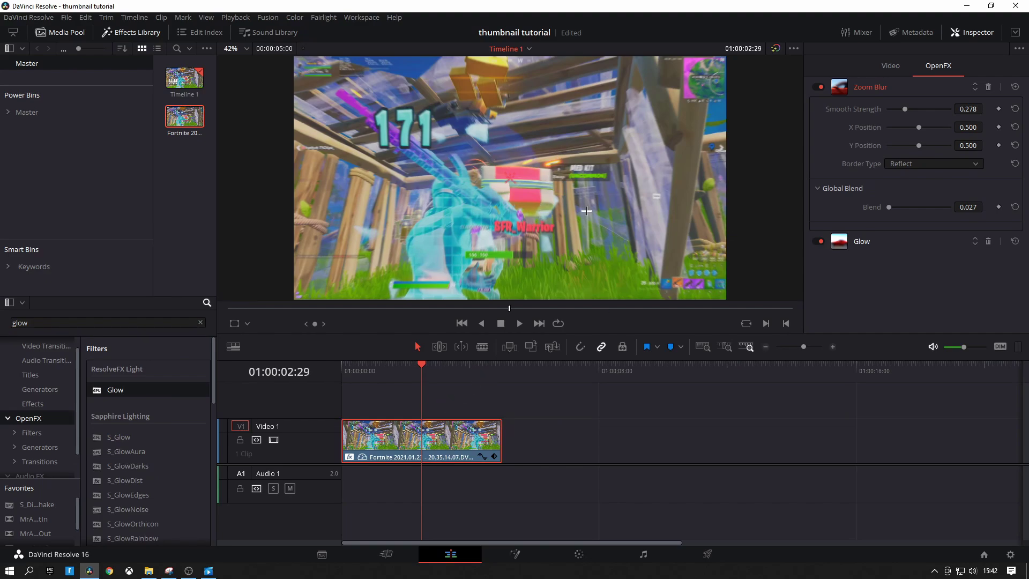
{"action": "left_click", "coordinate": [864, 241]}
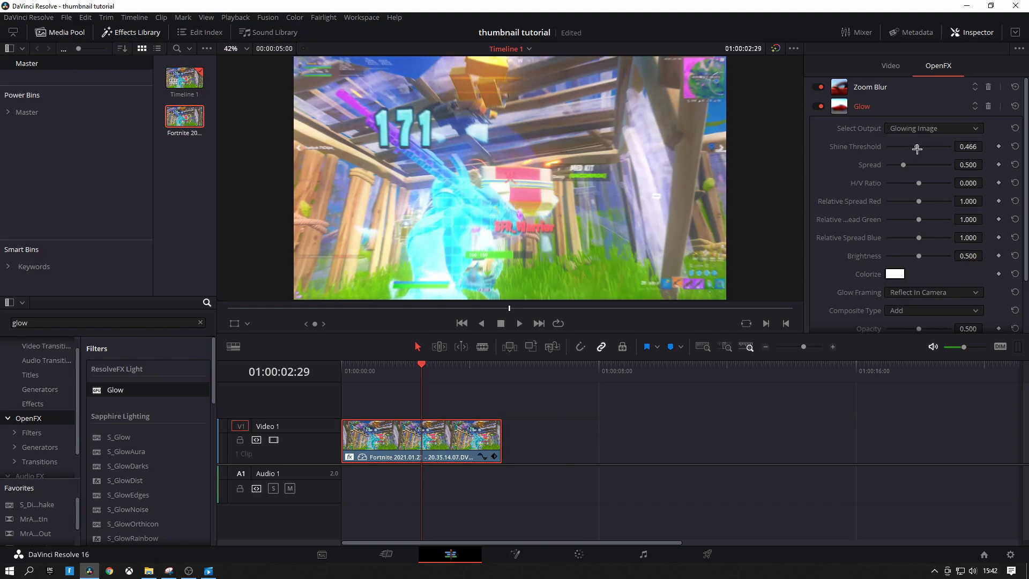
Set Glow Shine Threshold to 0.432, Relative Spread Red to 1.203 and Blend to 0.491
{"action": "left_click_drag", "start_coordinate": [915, 147], "coordinate": [889, 165]}
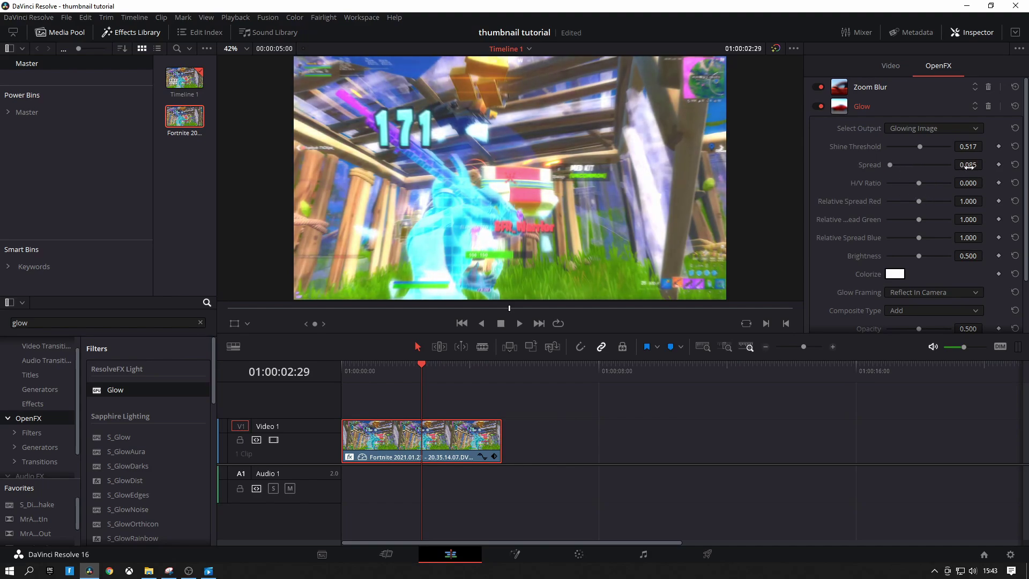
{"action": "mouse_move", "coordinate": [919, 201]}
{"action": "left_mouse_down"}
{"action": "mouse_move", "coordinate": [939, 202]}
{"action": "mouse_move", "coordinate": [925, 203]}
{"action": "left_mouse_up"}
{"action": "scroll", "coordinate": [923, 237], "scroll_direction": "down", "scroll_amount": 2}
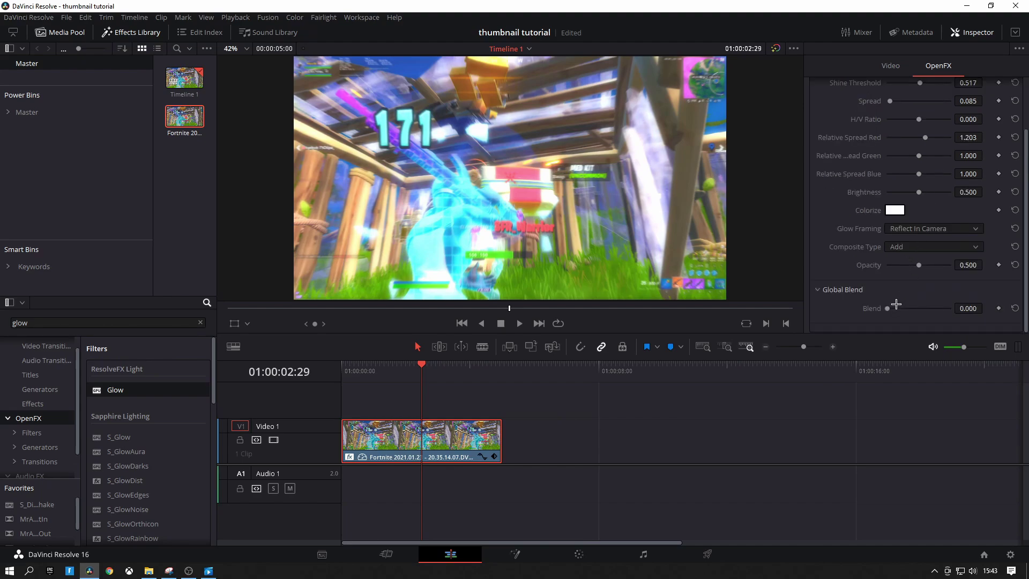
{"action": "left_click_drag", "start_coordinate": [896, 304], "coordinate": [918, 310]}
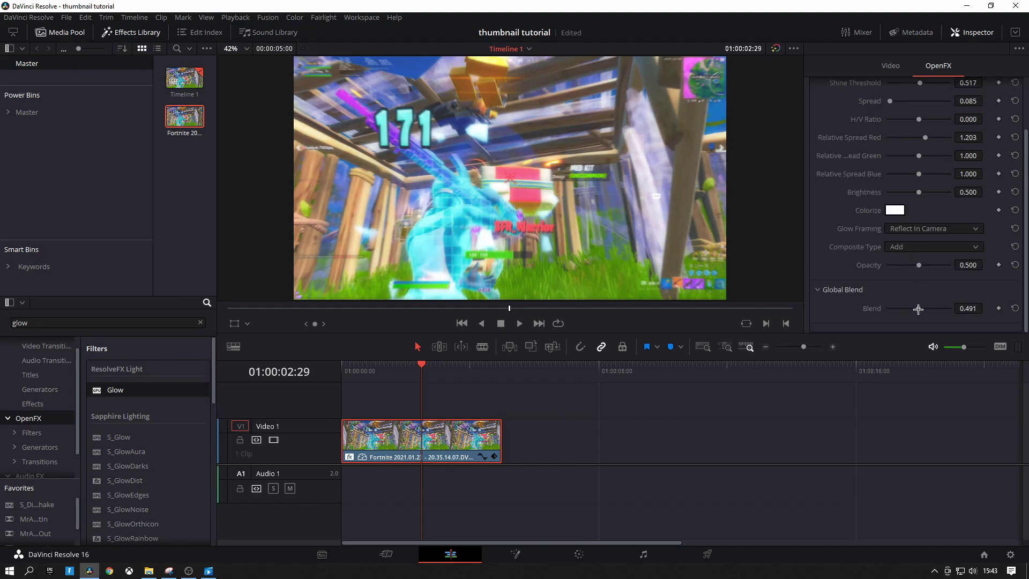
{"action": "scroll", "coordinate": [907, 249], "scroll_direction": "up", "scroll_amount": 2}
{"action": "mouse_move", "coordinate": [919, 146]}
{"action": "left_mouse_down"}
{"action": "mouse_move", "coordinate": [932, 146]}
{"action": "mouse_move", "coordinate": [913, 146]}
{"action": "left_mouse_up"}
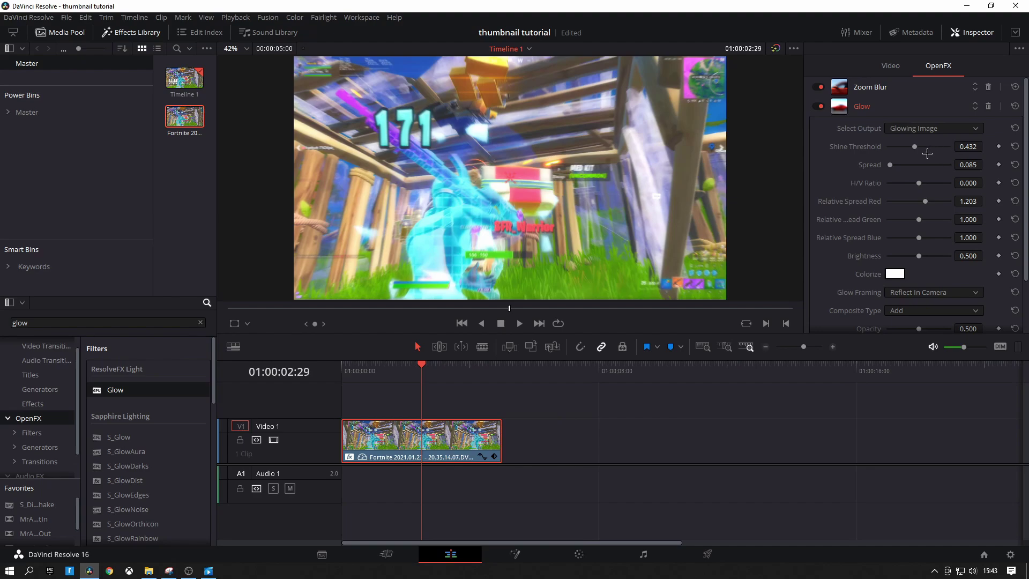
{"action": "scroll", "coordinate": [925, 155], "scroll_direction": "down", "scroll_amount": 1}
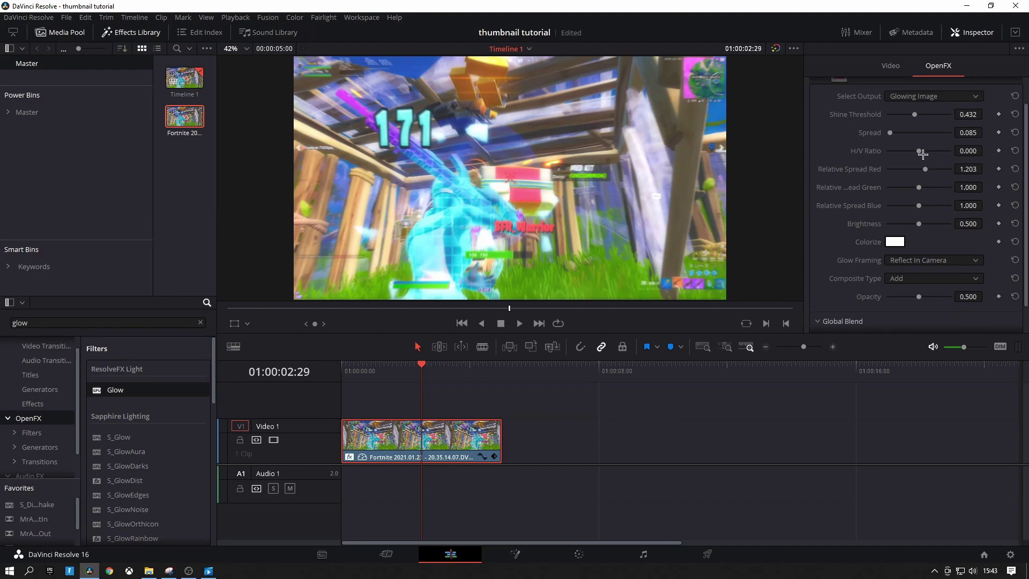
{"action": "scroll", "coordinate": [922, 157], "scroll_direction": "down", "scroll_amount": 1}
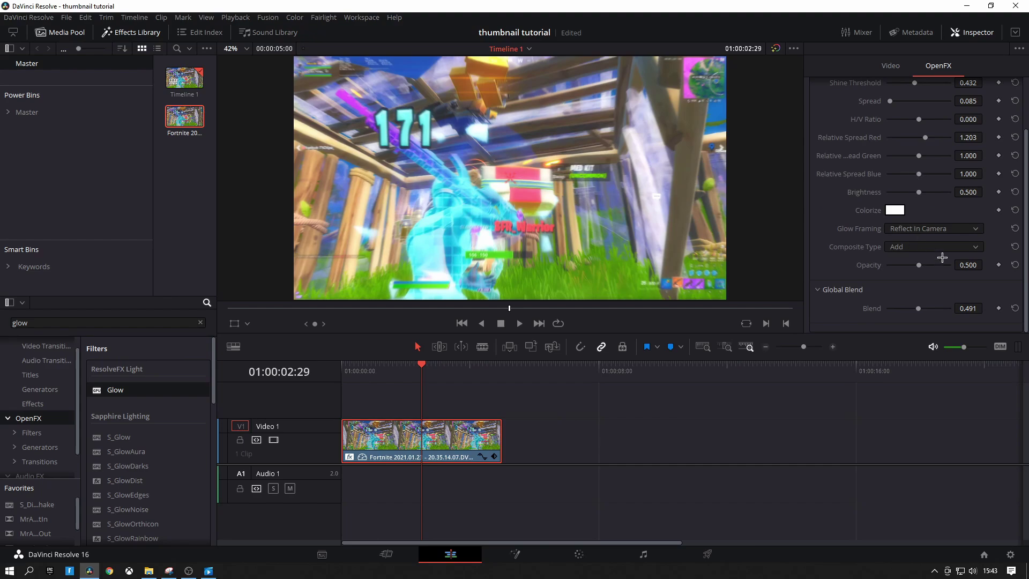